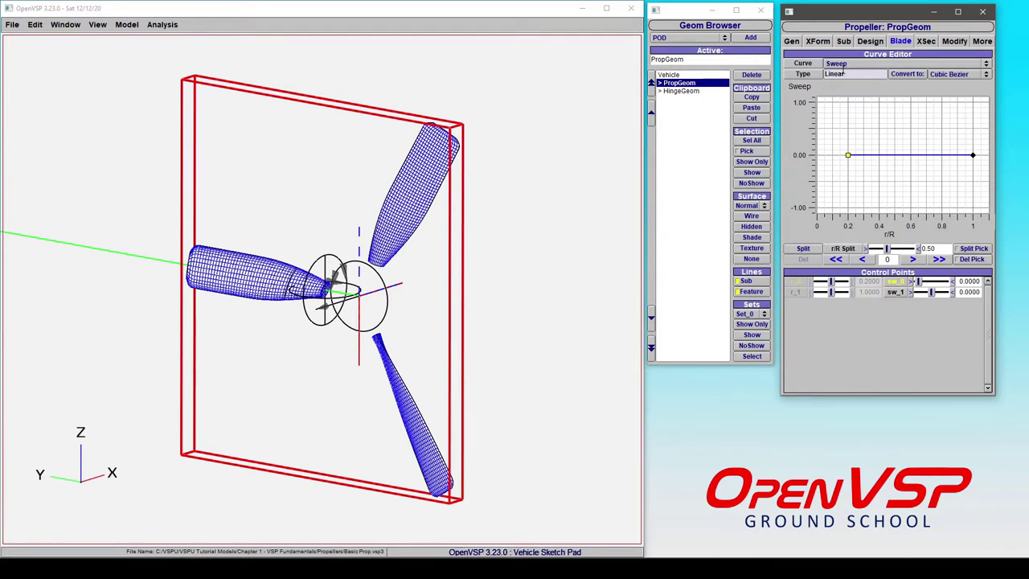
# Select the blade's flat Sweep curve and zoom in and out on the hub
pyautogui.click(845, 66)
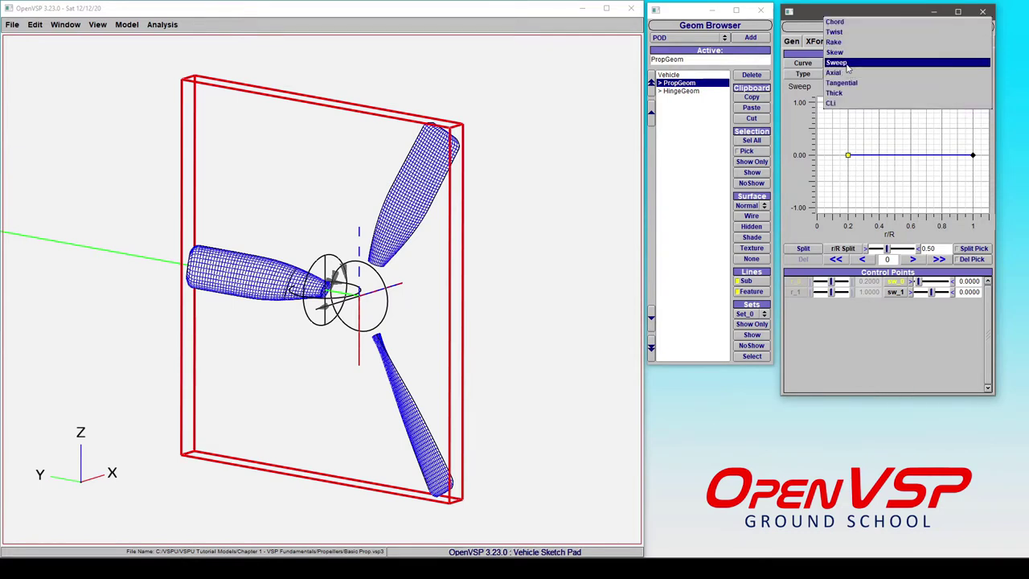
pyautogui.click(847, 66)
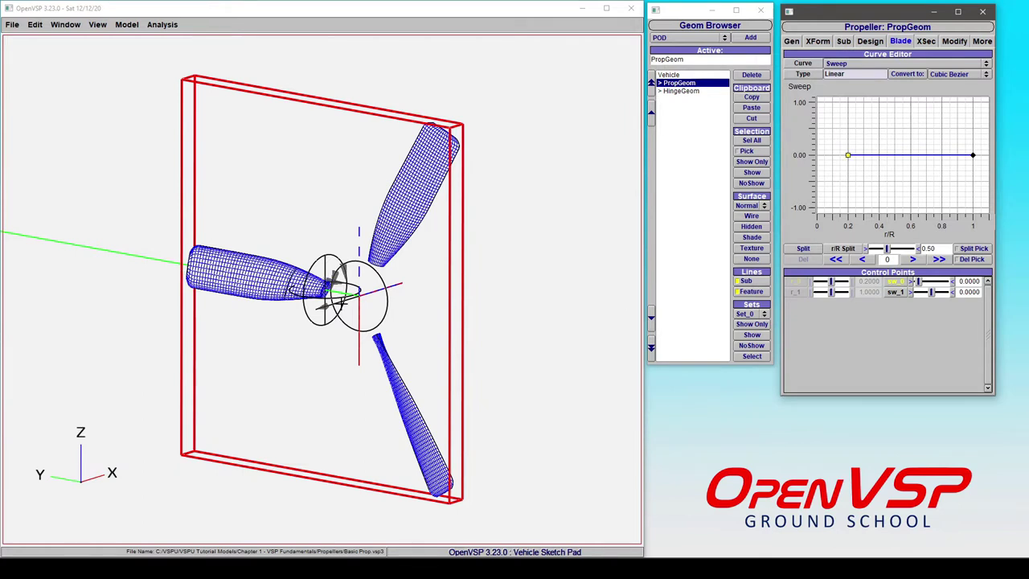
pyautogui.scroll(5, 328, 288)
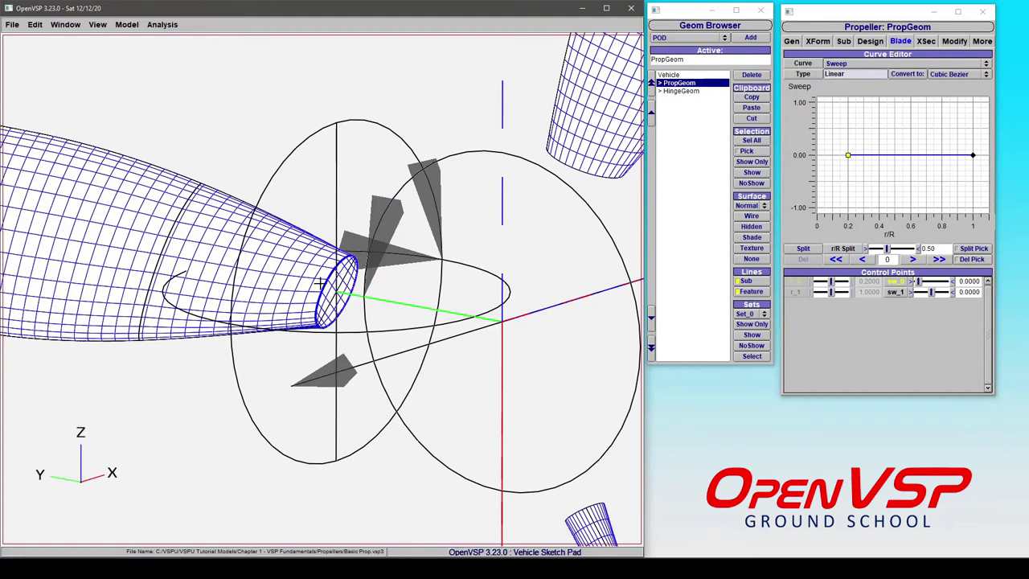
pyautogui.scroll(-5, 332, 279)
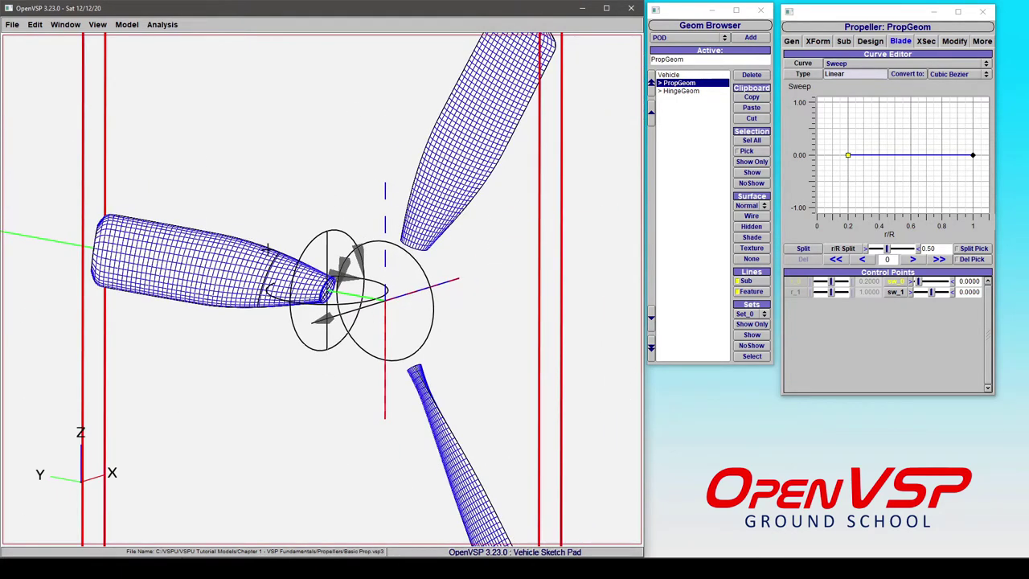
# Set Prop Mode to Both so the disk renders with the blades, then return to the Blade tab
pyautogui.click(869, 41)
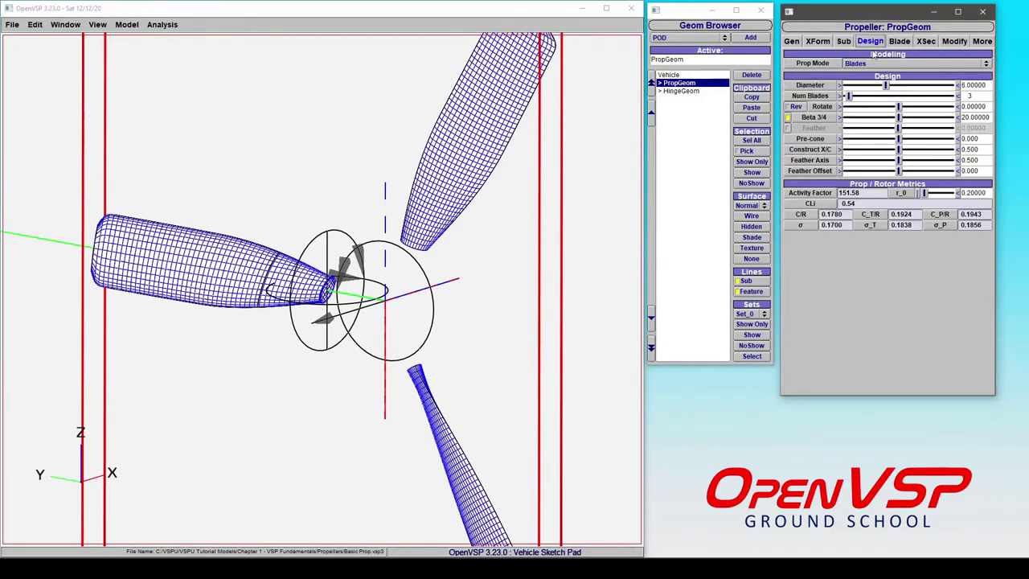
pyautogui.click(862, 69)
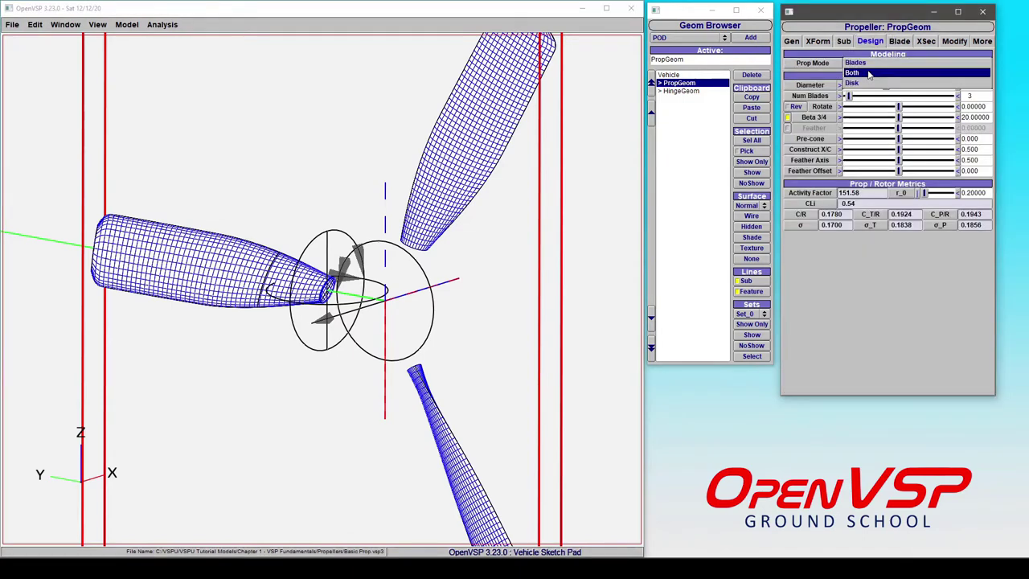
pyautogui.click(869, 74)
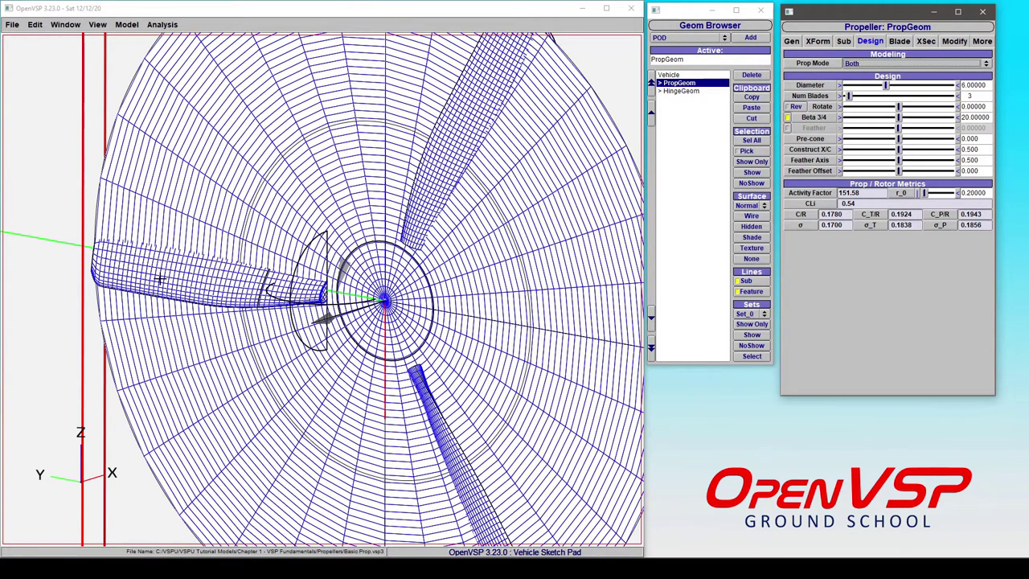
pyautogui.click(899, 44)
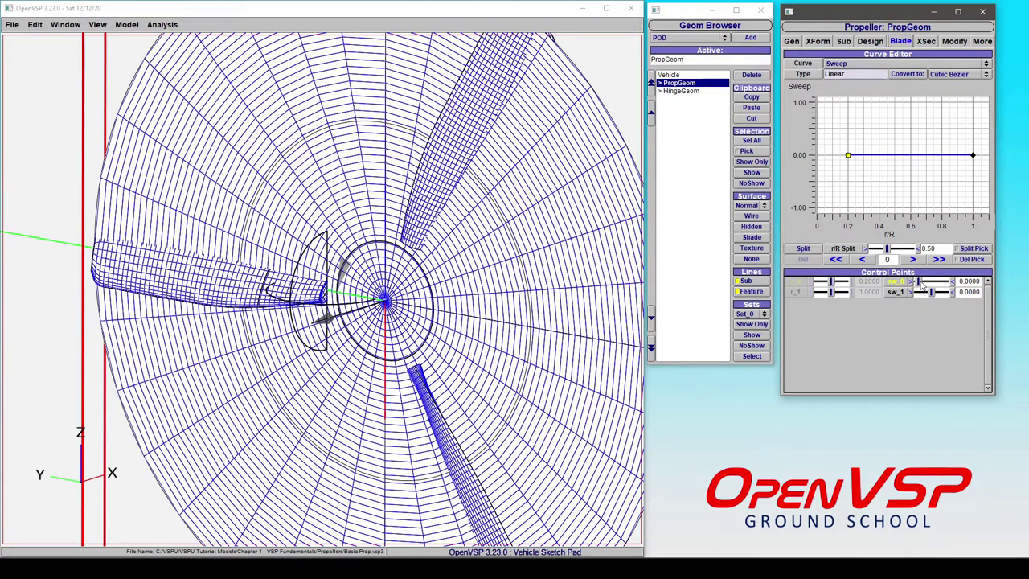
# Move the root sweep sw_0 up to about 38, then down to -36.17, viewing the blades face-on
pyautogui.moveTo(924, 286); pyautogui.dragTo(938, 286)
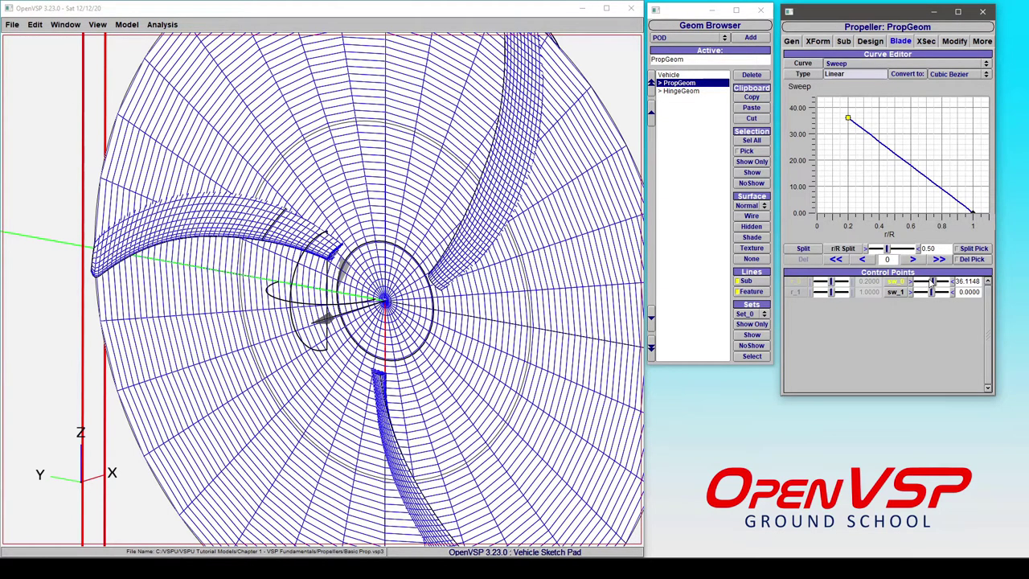
pyautogui.moveTo(931, 280); pyautogui.dragTo(573, 316)
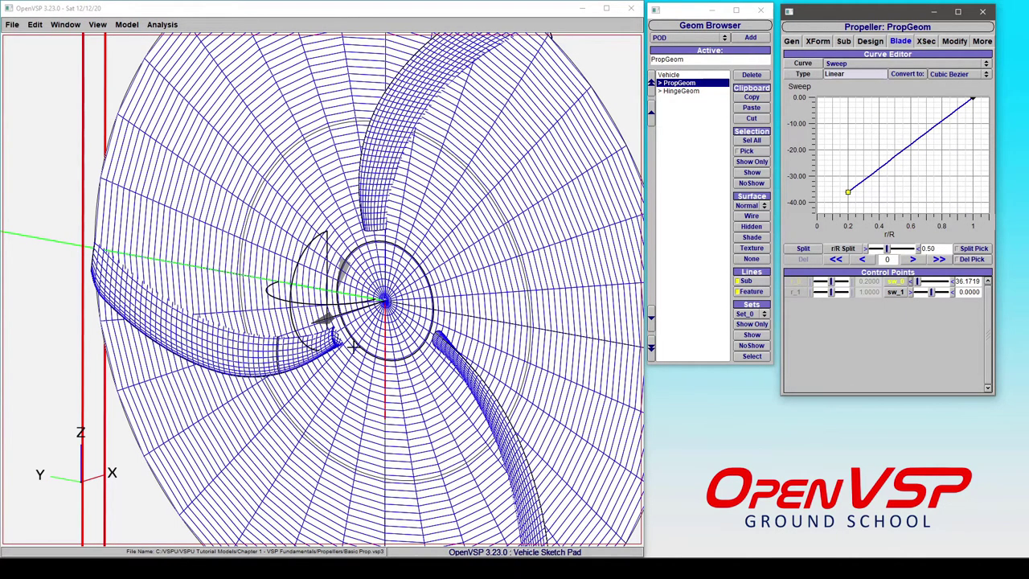
pyautogui.moveTo(351, 302); pyautogui.dragTo(566, 241)
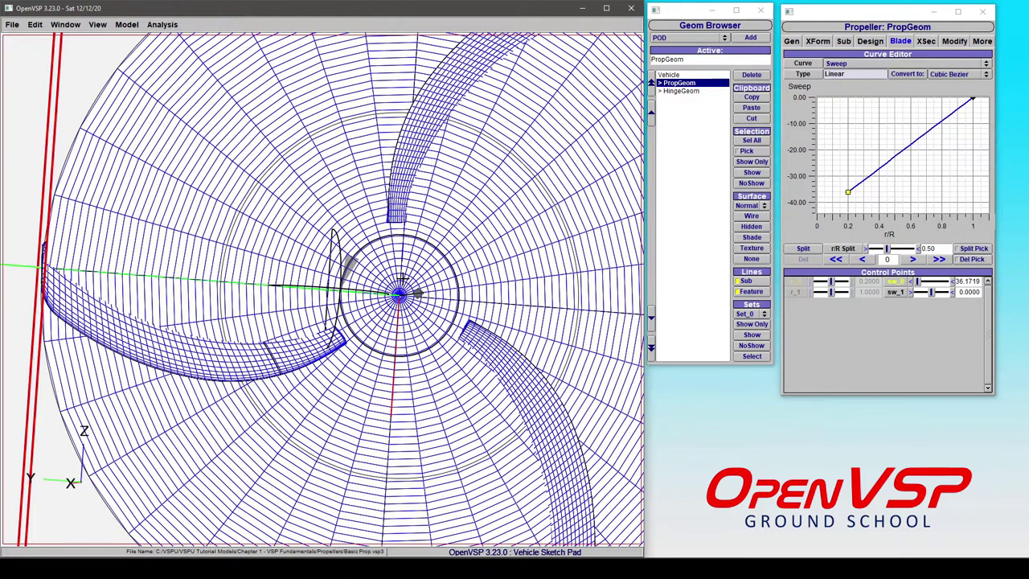
# Try a root sweep of 30, then about 32.8, and fit the propeller in view
pyautogui.click(967, 281)
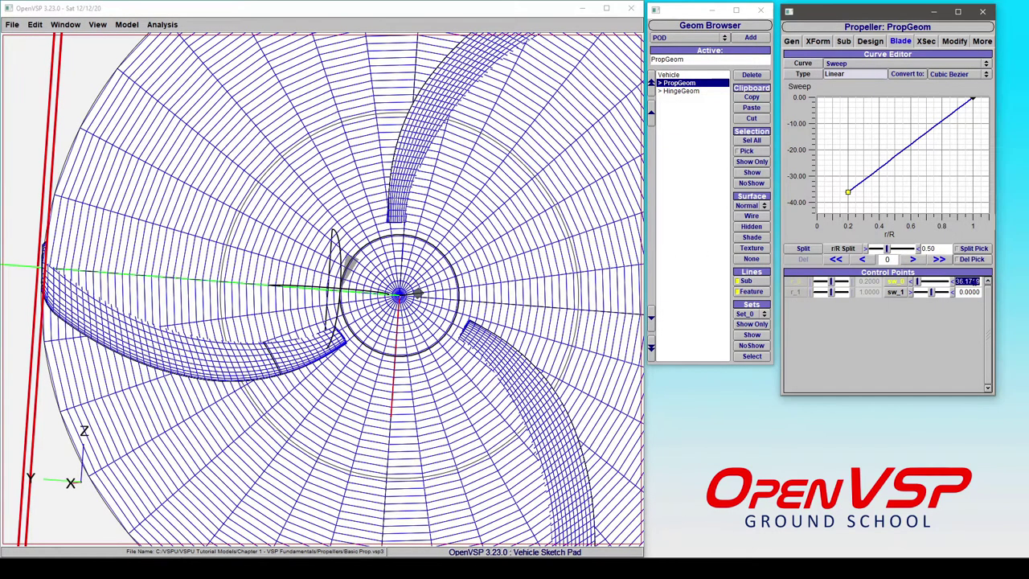
pyautogui.write('30')
pyautogui.press('Return')
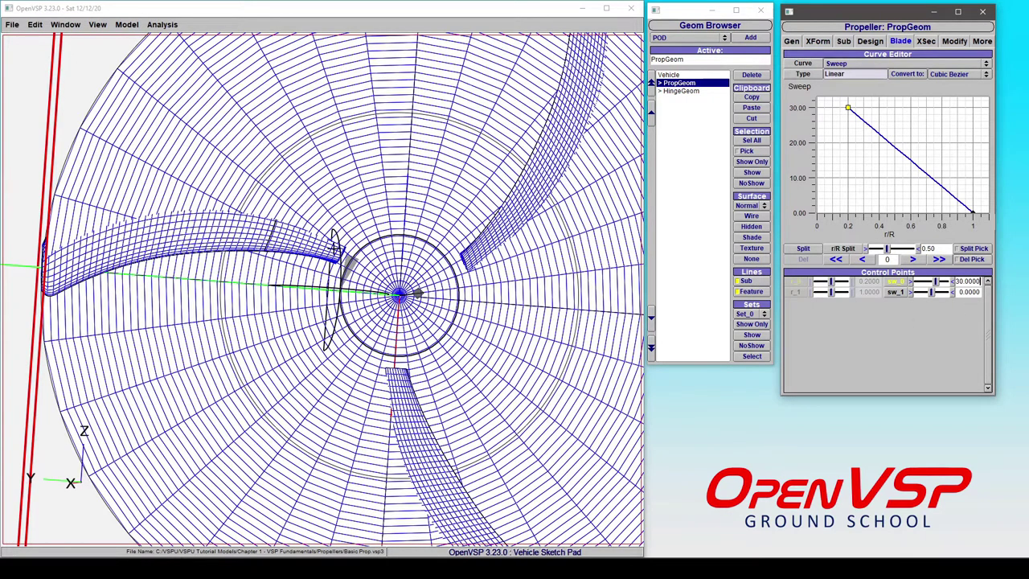
pyautogui.scroll(5, 357, 272)
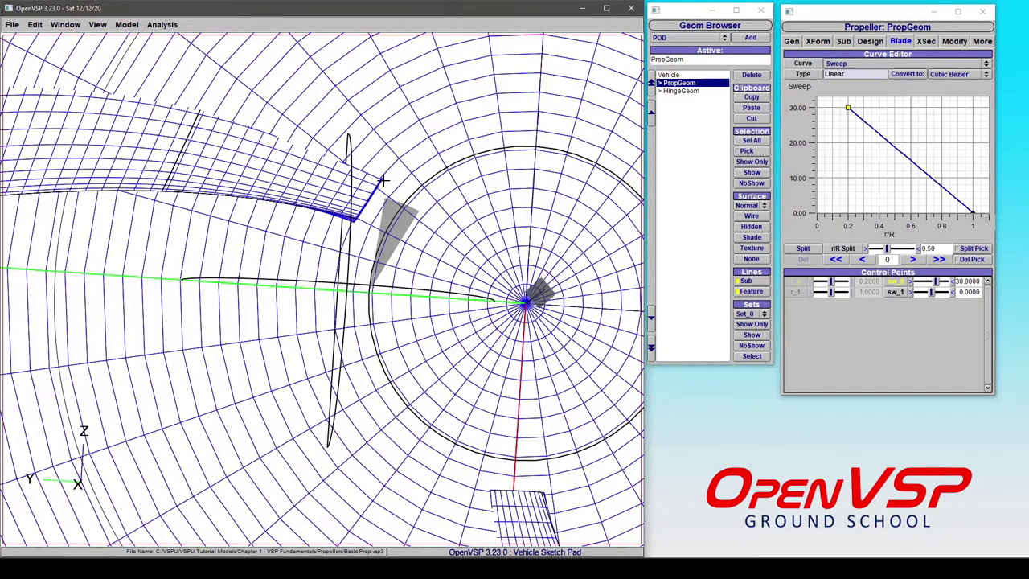
pyautogui.click(929, 281)
pyautogui.moveTo(922, 281); pyautogui.dragTo(937, 281)
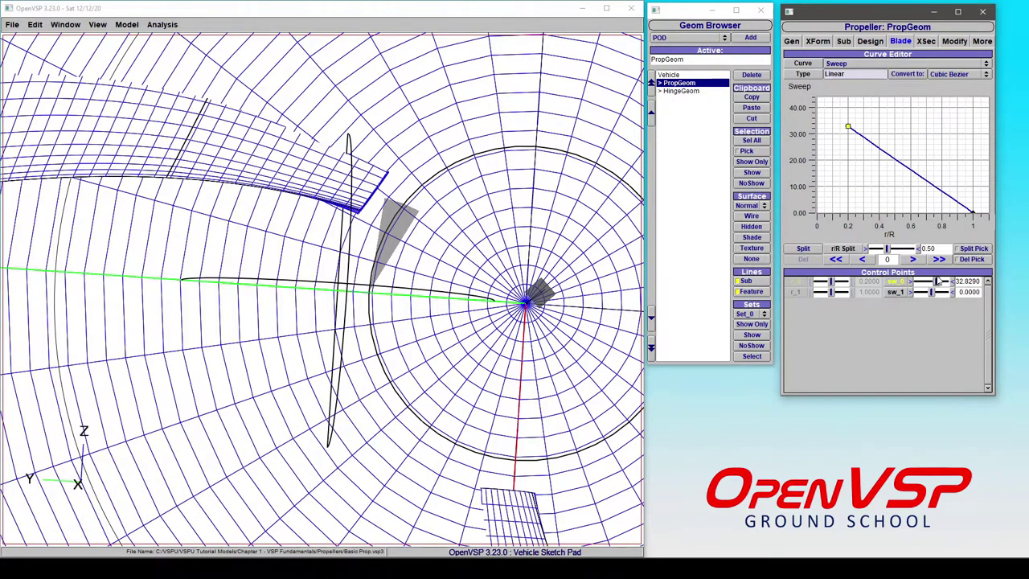
pyautogui.moveTo(382, 208); pyautogui.dragTo(231, 229)
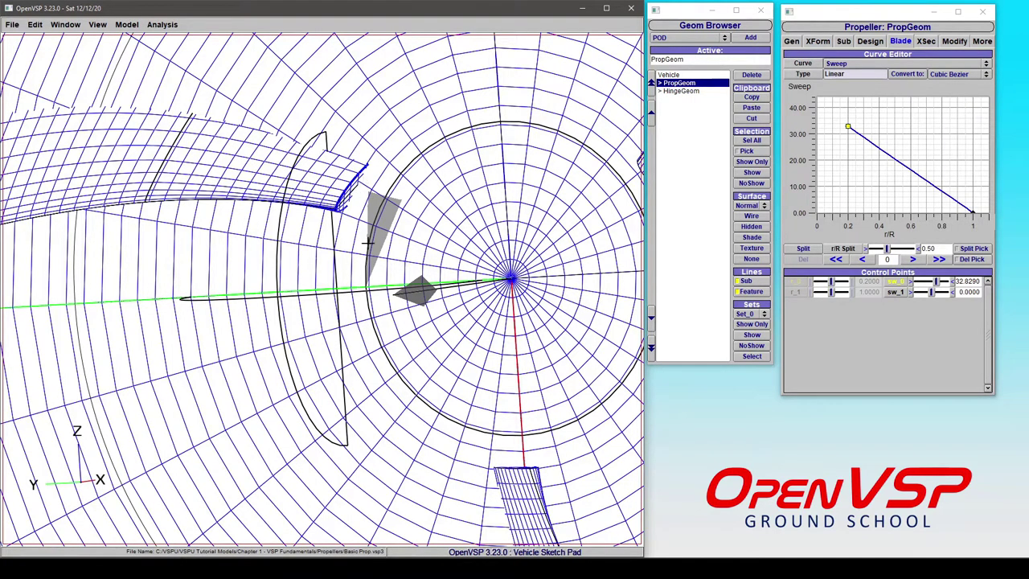
pyautogui.press('f')
# Reset the root sweep sw_0 to 0 to straighten the blades
pyautogui.click(965, 280)
pyautogui.write('0')
pyautogui.press('Return')
pyautogui.click(847, 68)
# Switch to the Axial curve and zoom the view onto one blade near the hub
pyautogui.click(847, 76)
pyautogui.click(972, 158)
pyautogui.click(184, 313)
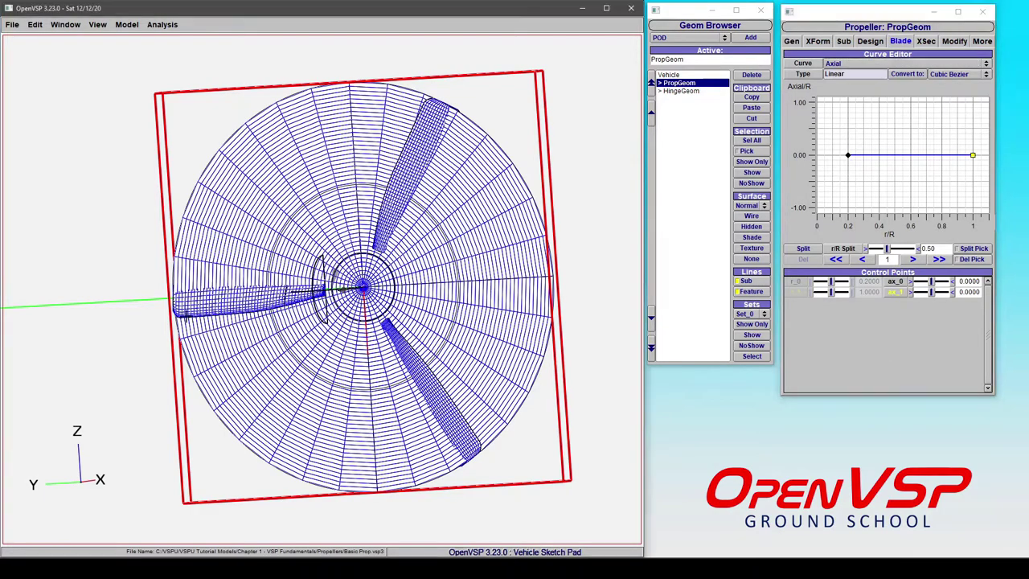
pyautogui.moveTo(184, 313); pyautogui.dragTo(260, 337)
pyautogui.scroll(8, 214, 326)
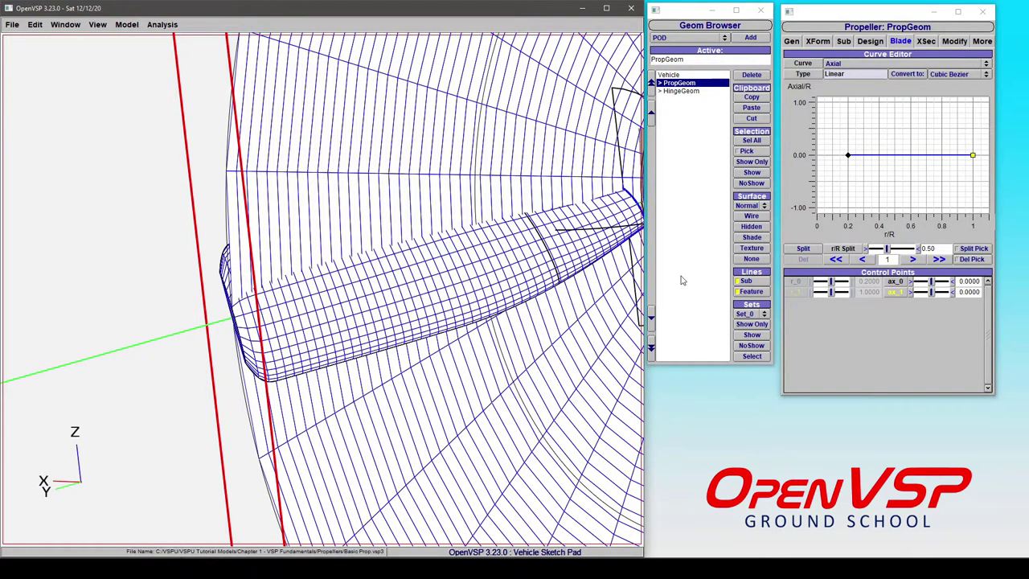
# Try axial tip offsets ax_1 of -0.3077 and 0.6923, orbiting to see the blade tip
pyautogui.click(931, 296)
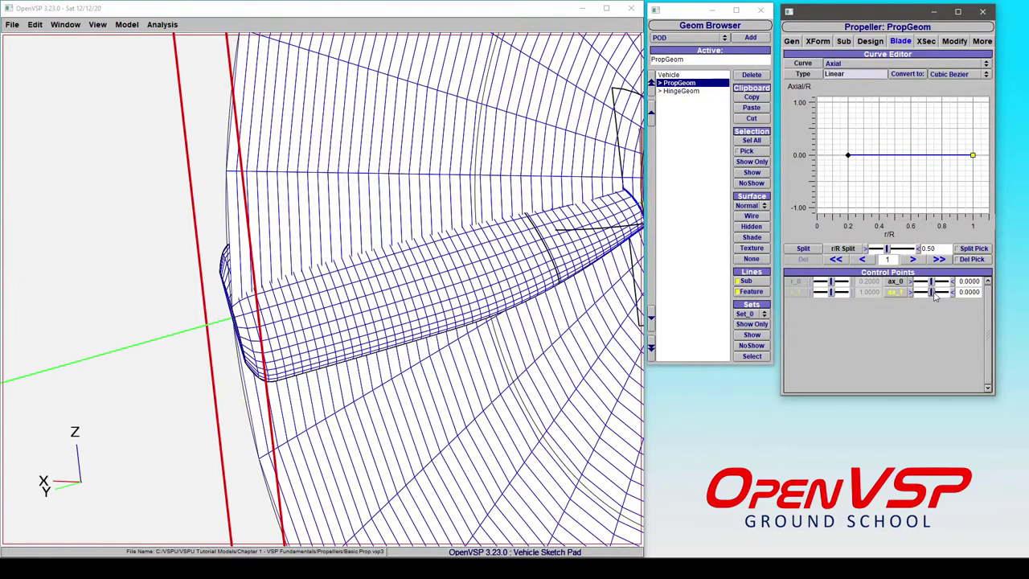
pyautogui.moveTo(935, 296); pyautogui.dragTo(937, 295)
pyautogui.click(931, 296)
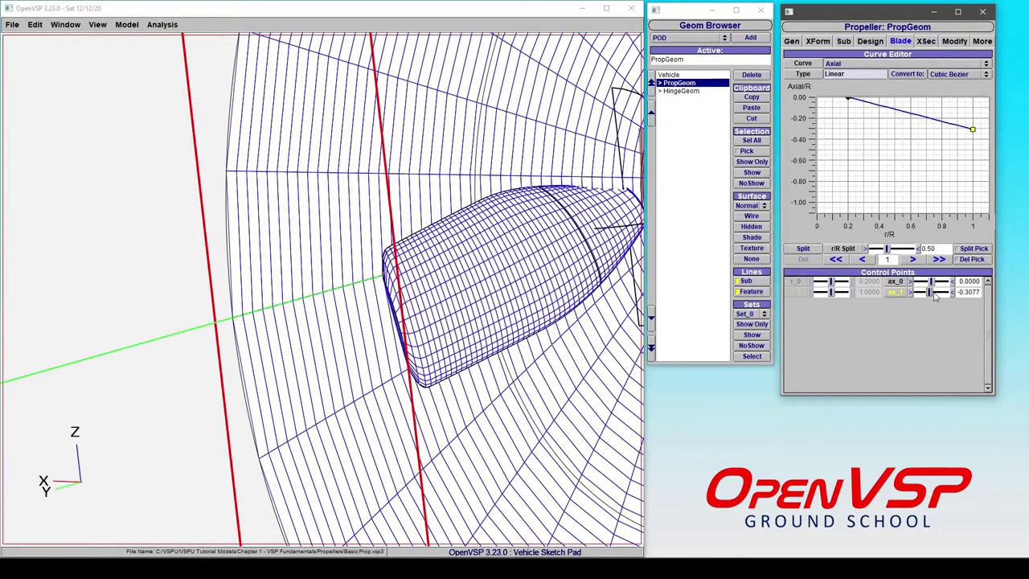
pyautogui.click(937, 297)
pyautogui.moveTo(192, 326); pyautogui.dragTo(387, 413)
pyautogui.scroll(-5, 185, 268)
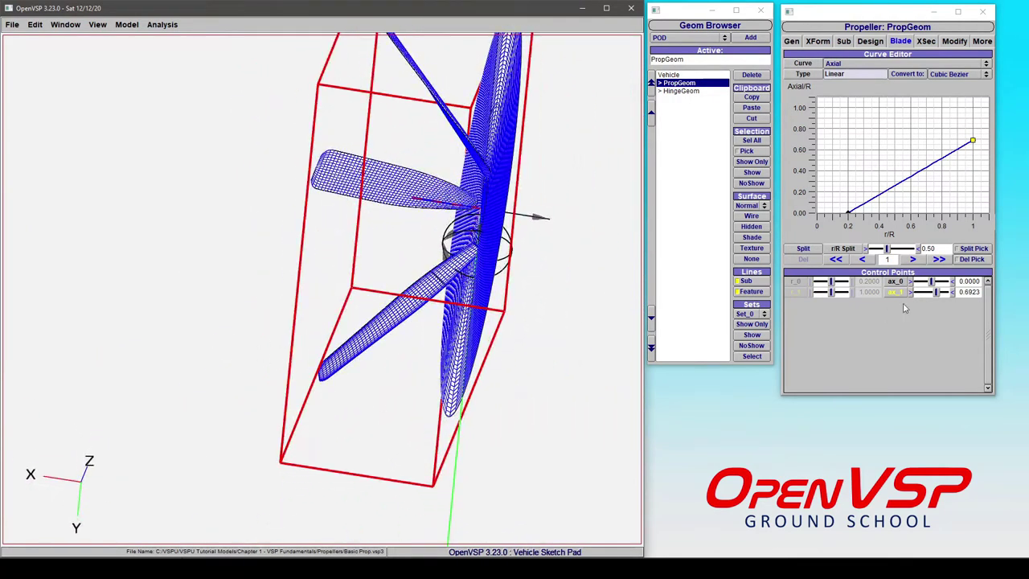
# Settle the axial tip offset ax_1 at -0.1538 and inspect the raked blades
pyautogui.click(937, 292)
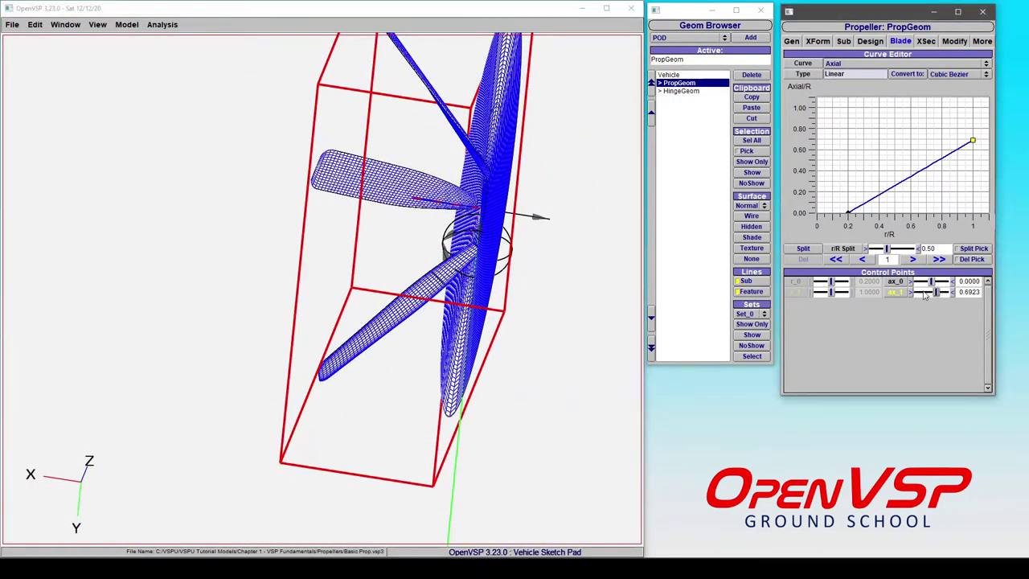
pyautogui.click(919, 293)
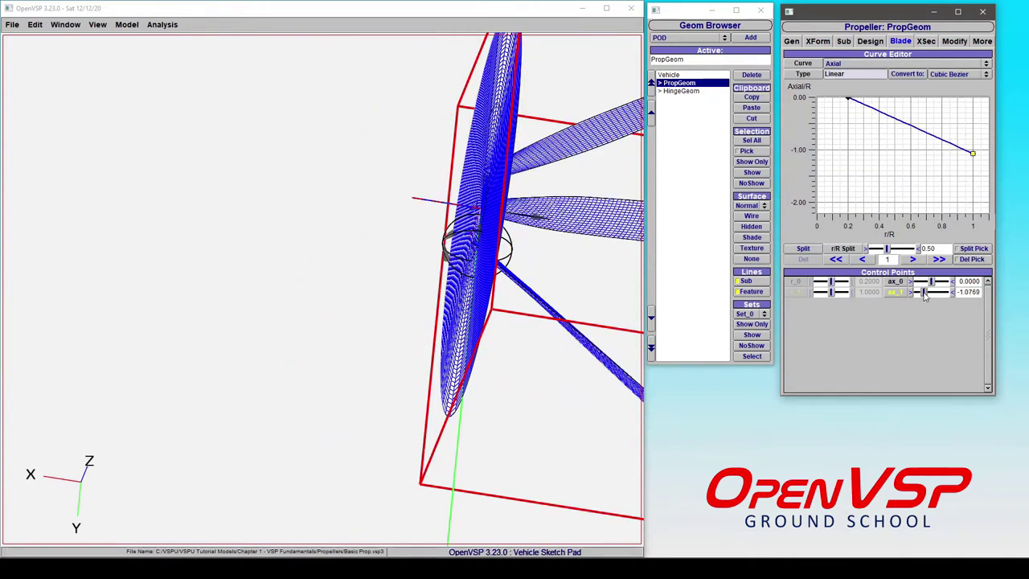
pyautogui.click(931, 293)
pyautogui.moveTo(475, 346); pyautogui.dragTo(366, 330)
pyautogui.scroll(5, 452, 417)
pyautogui.scroll(10, 453, 416)
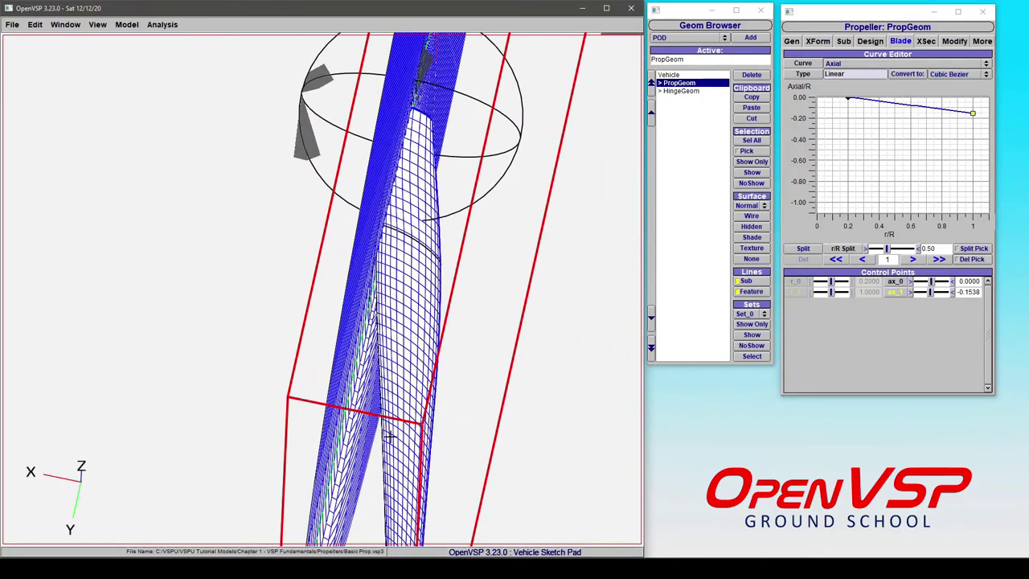
pyautogui.moveTo(340, 407); pyautogui.dragTo(422, 344)
pyautogui.scroll(-3, 419, 352)
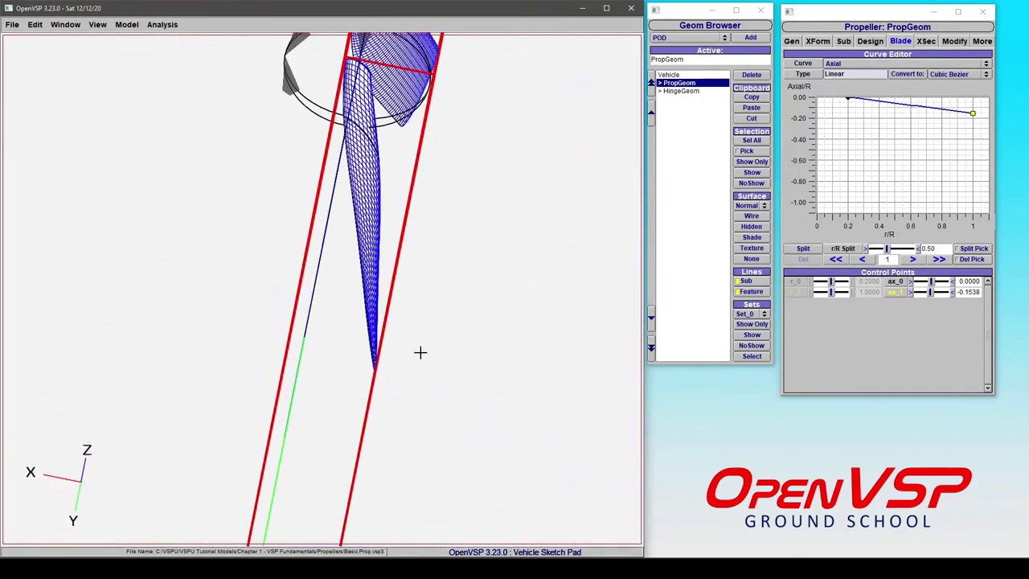
pyautogui.press('F5')
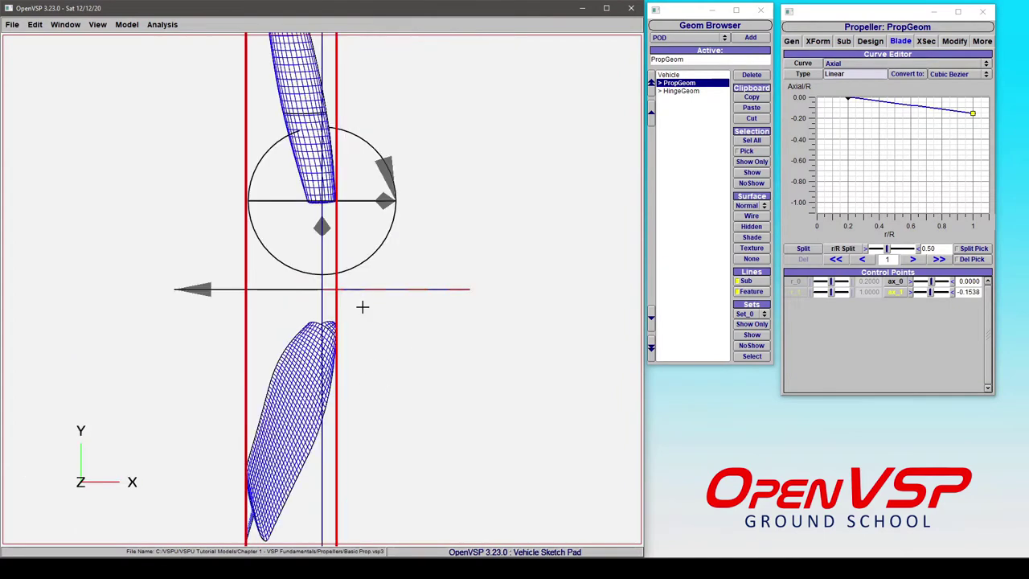
# Zoom on the blade tip and deepen the axial tip offset ax_1 to -0.1923
pyautogui.scroll(-3, 366, 297)
pyautogui.scroll(5, 389, 268)
pyautogui.scroll(-2, 398, 269)
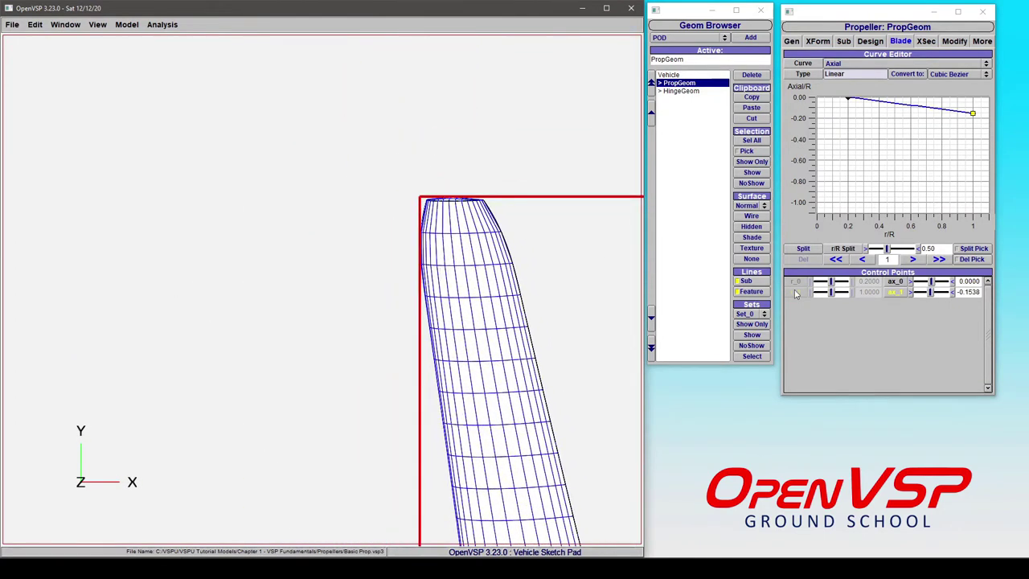
pyautogui.moveTo(911, 296)
pyautogui.mouseDown()
pyautogui.moveTo(940, 295)
pyautogui.moveTo(929, 295)
pyautogui.mouseUp()
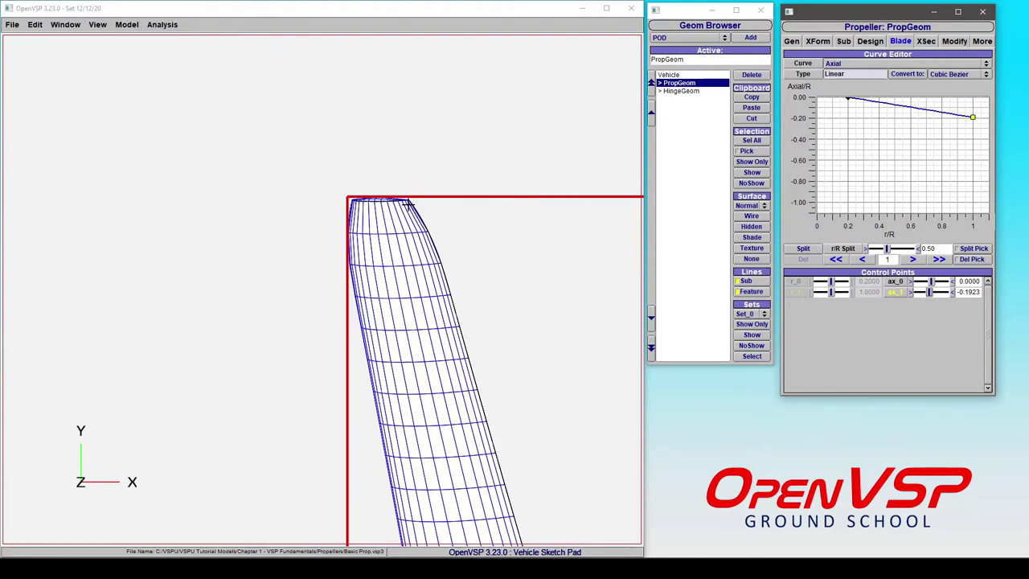
# Zoom, pan and orbit around the blade tip to inspect its raked shape
pyautogui.scroll(-5, 399, 298)
pyautogui.scroll(6, 356, 303)
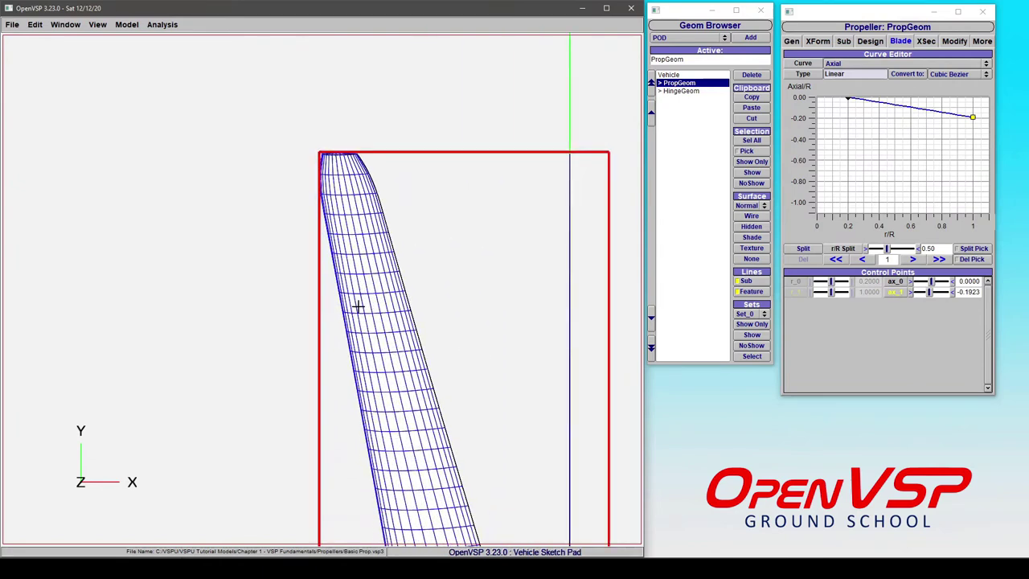
pyautogui.scroll(-3, 498, 171)
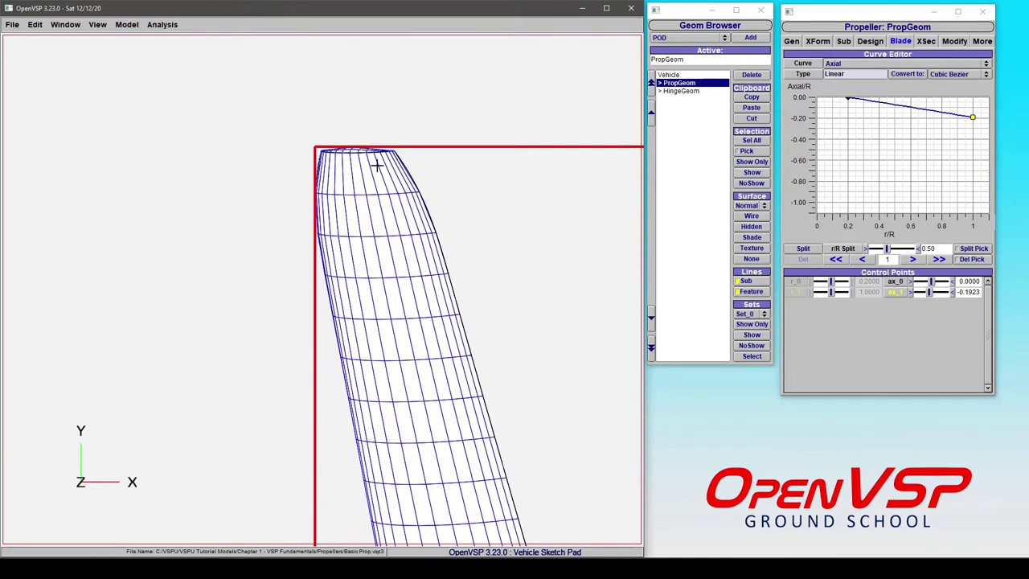
pyautogui.scroll(-2, 363, 230)
pyautogui.scroll(4, 361, 302)
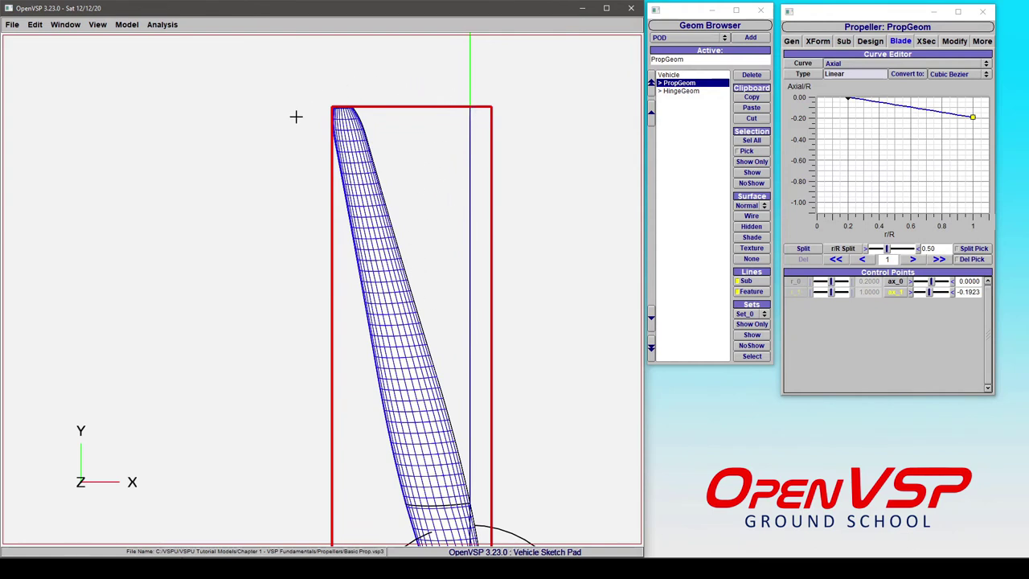
pyautogui.moveTo(448, 140); pyautogui.dragTo(458, 242, button='right')
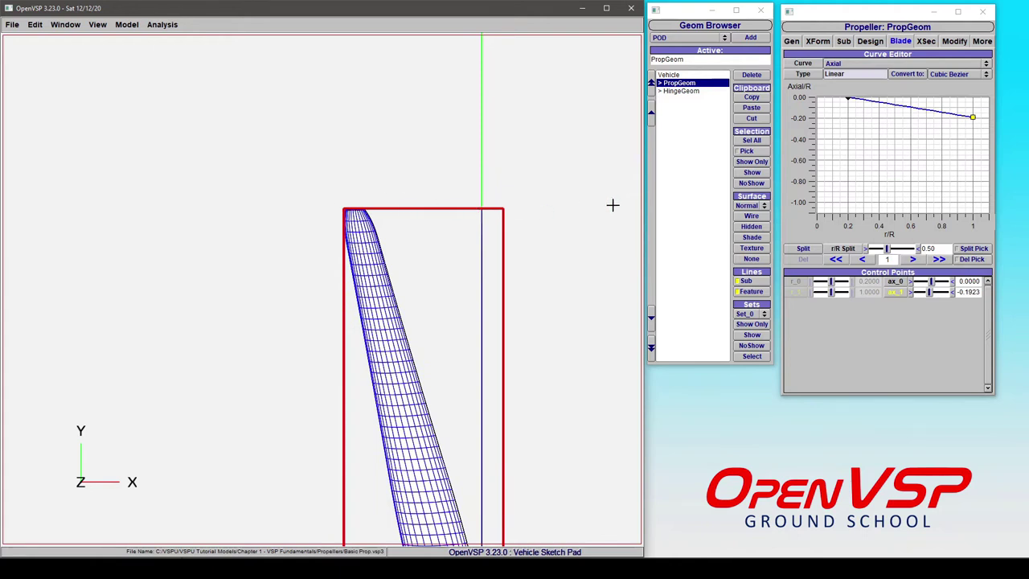
pyautogui.moveTo(376, 266); pyautogui.dragTo(459, 269)
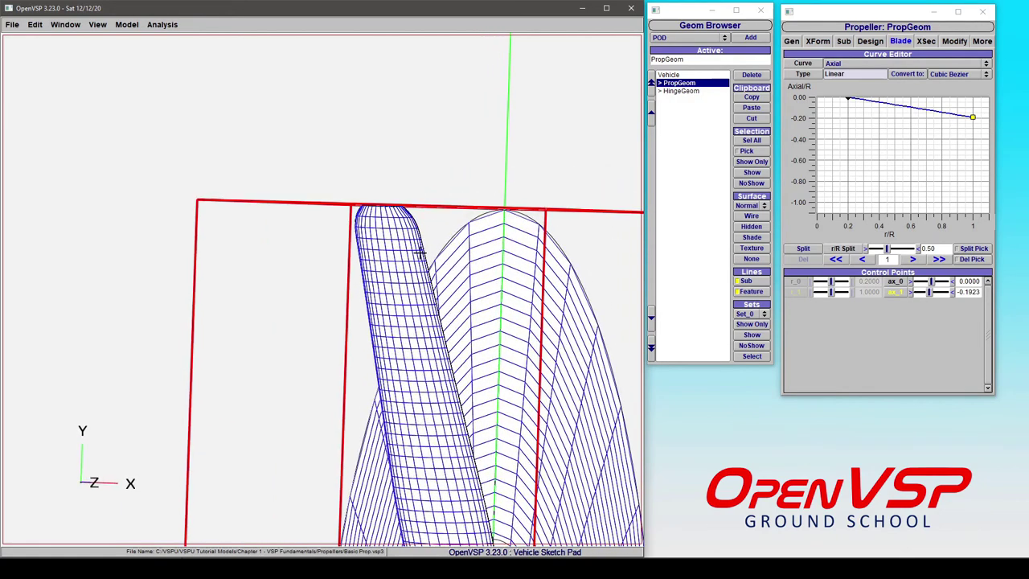
pyautogui.moveTo(475, 254); pyautogui.dragTo(381, 145, button='right')
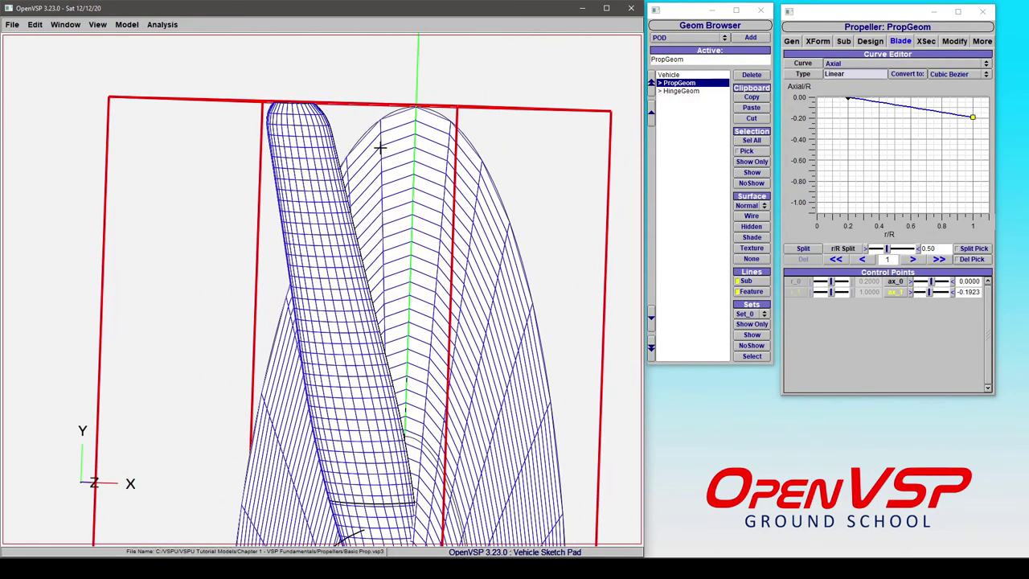